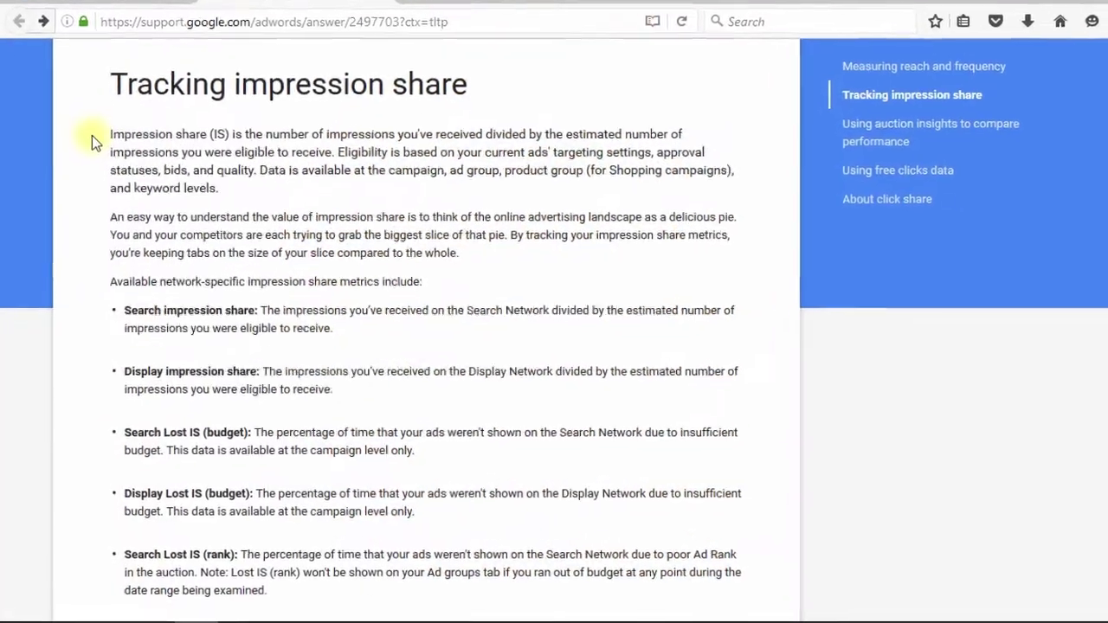
Highlight the first line of the impression share definition in the help article
drag(97, 108, 286, 104)
drag(316, 147, 435, 174)
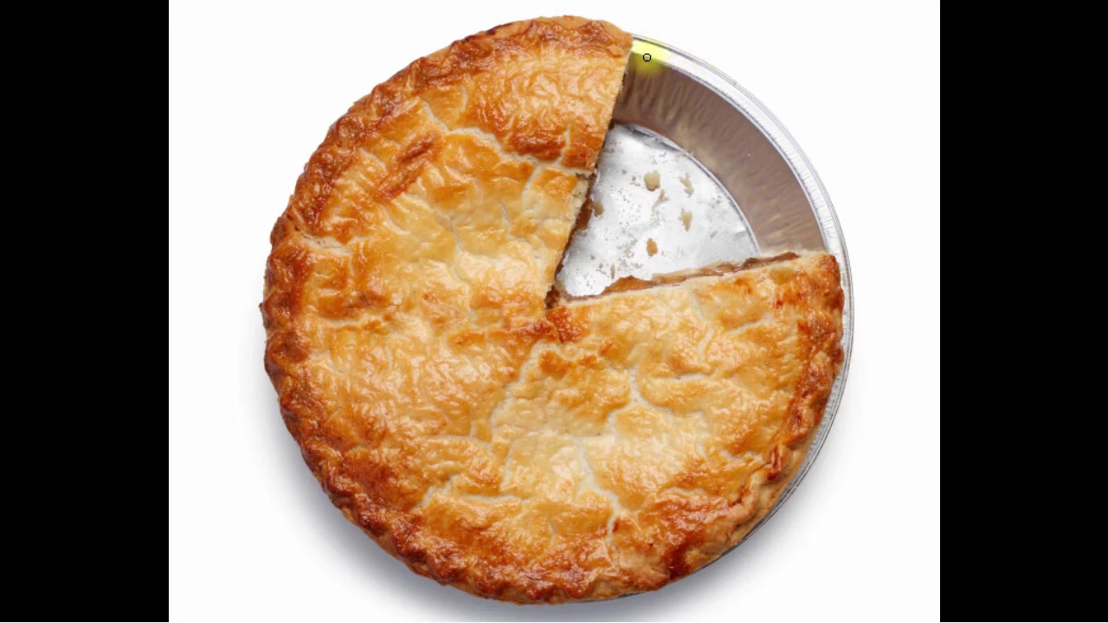
Trace the pie's missing slice in green, write 20% inside it, and mark the crust
mouse_move(640, 37)
mouse_down()
mouse_move(554, 297)
mouse_move(834, 248)
mouse_move(781, 141)
mouse_move(659, 54)
mouse_move(636, 50)
mouse_up()
mouse_move(625, 183)
mouse_down()
mouse_move(658, 178)
mouse_move(660, 223)
mouse_move(689, 165)
mouse_up()
drag(684, 224, 670, 208)
click(727, 168)
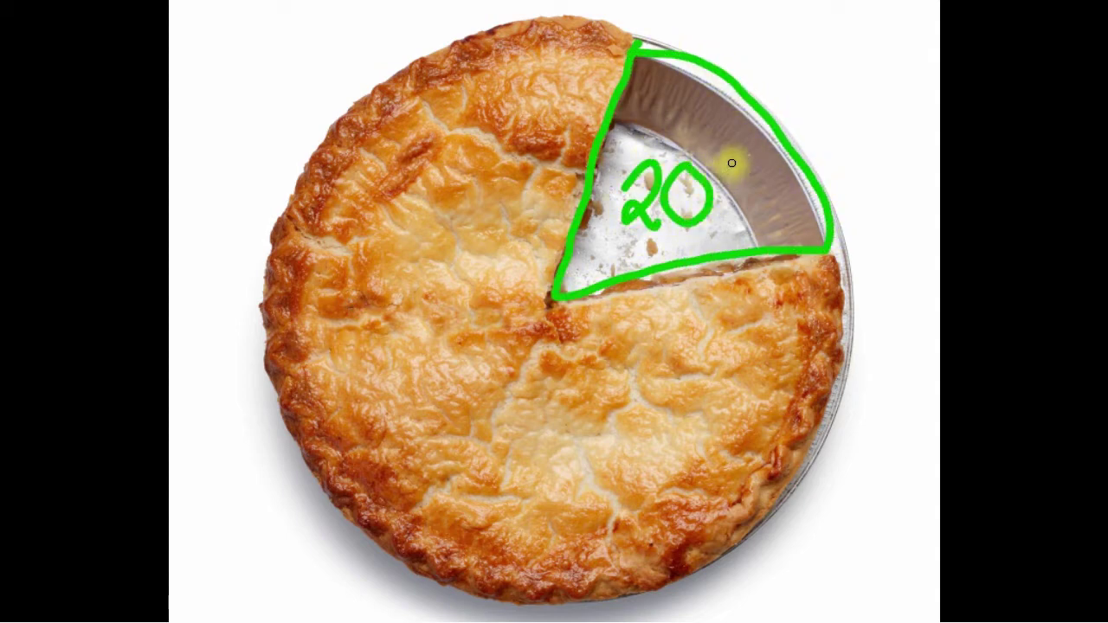
mouse_move(761, 159)
mouse_down()
mouse_move(732, 227)
mouse_move(767, 213)
mouse_up()
mouse_move(553, 116)
mouse_down()
mouse_move(462, 154)
mouse_move(453, 415)
mouse_move(675, 368)
mouse_move(649, 351)
mouse_move(614, 351)
mouse_move(497, 262)
mouse_move(485, 187)
mouse_up()
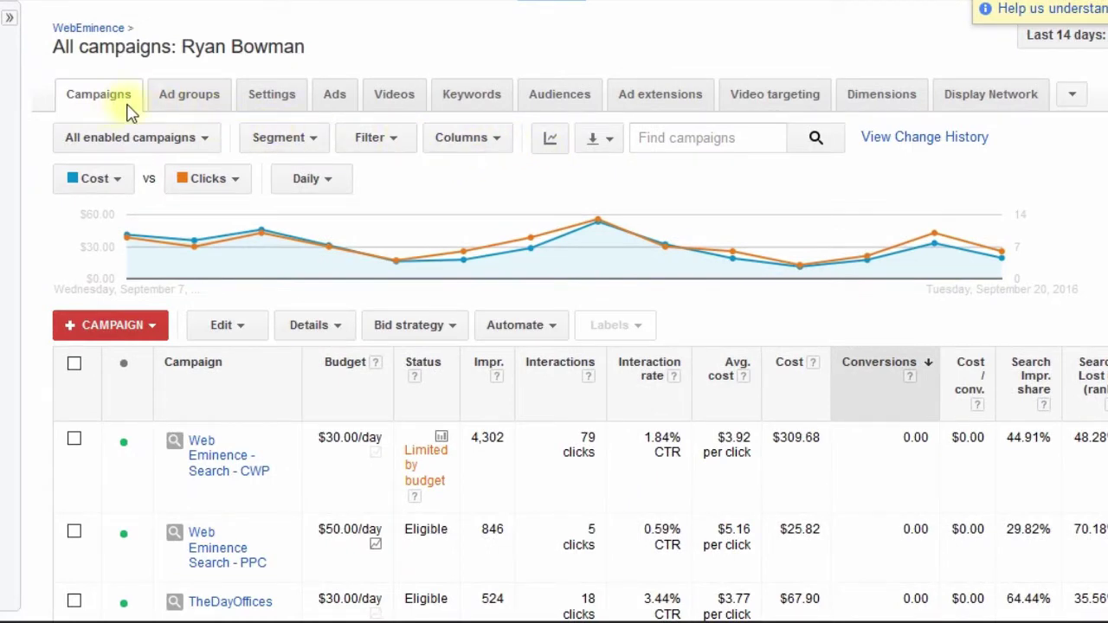
Add Search Impr. share and both Search Lost IS columns from Competitive metrics to the table
click(498, 143)
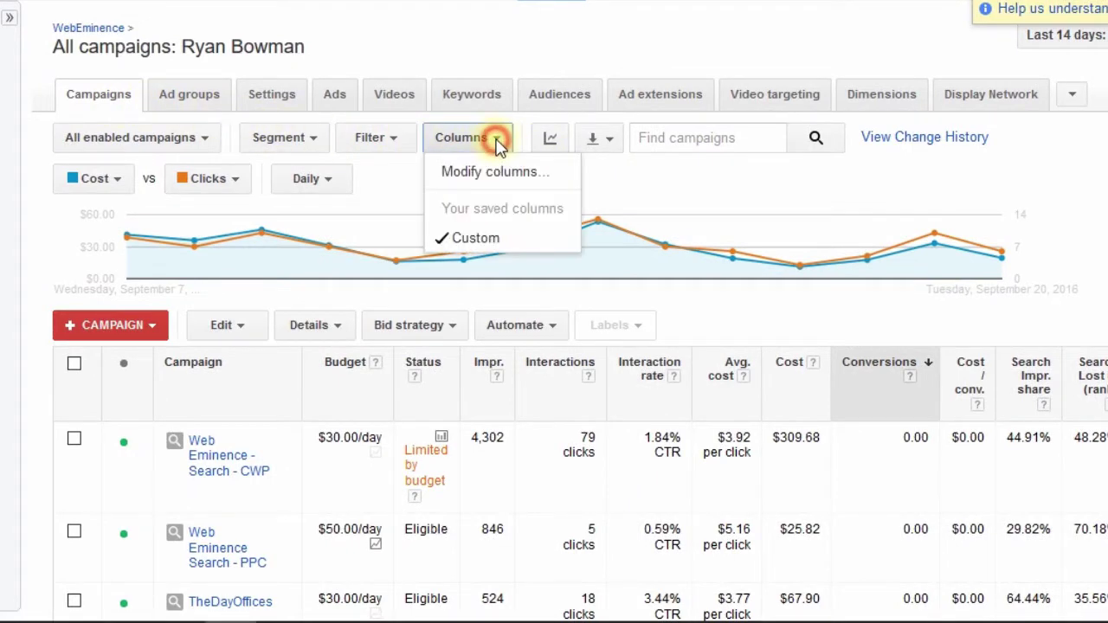
click(536, 172)
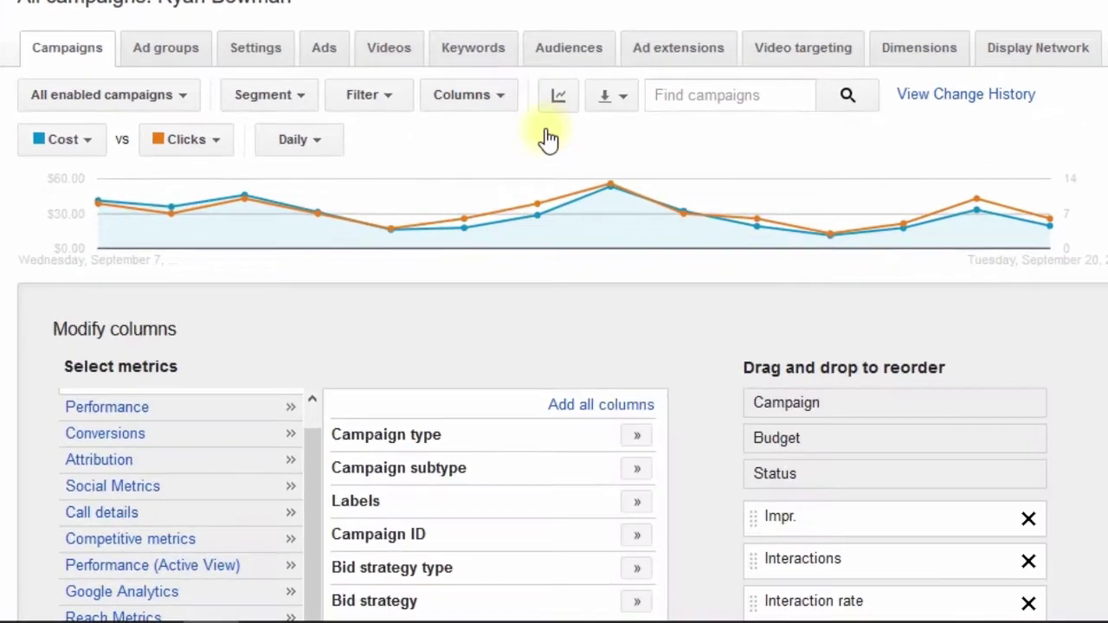
scroll(637, 295, down, 3)
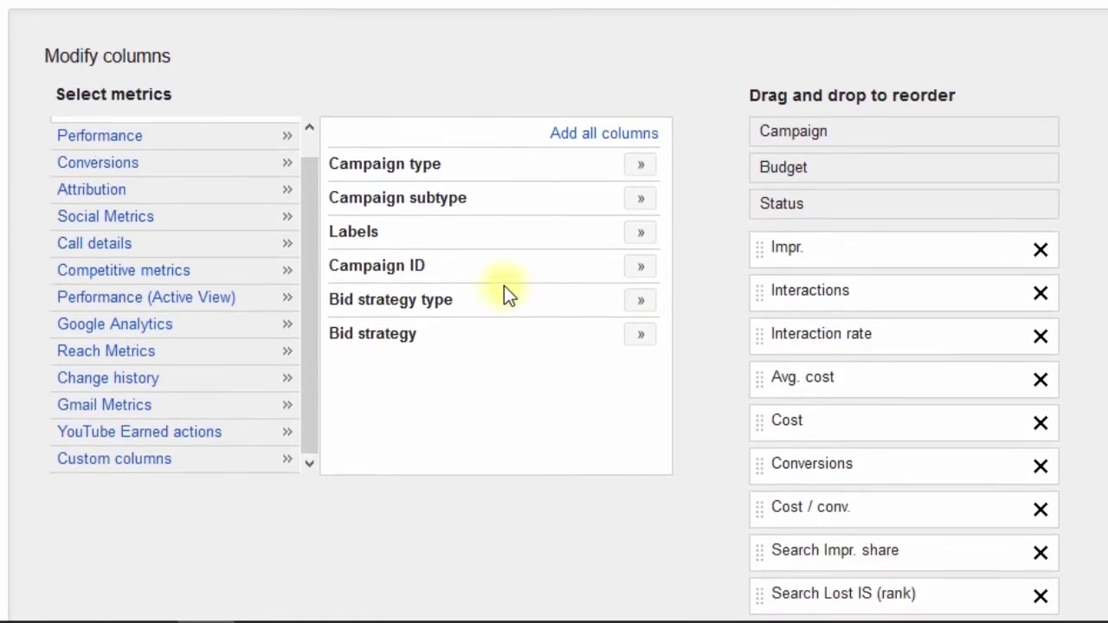
click(183, 272)
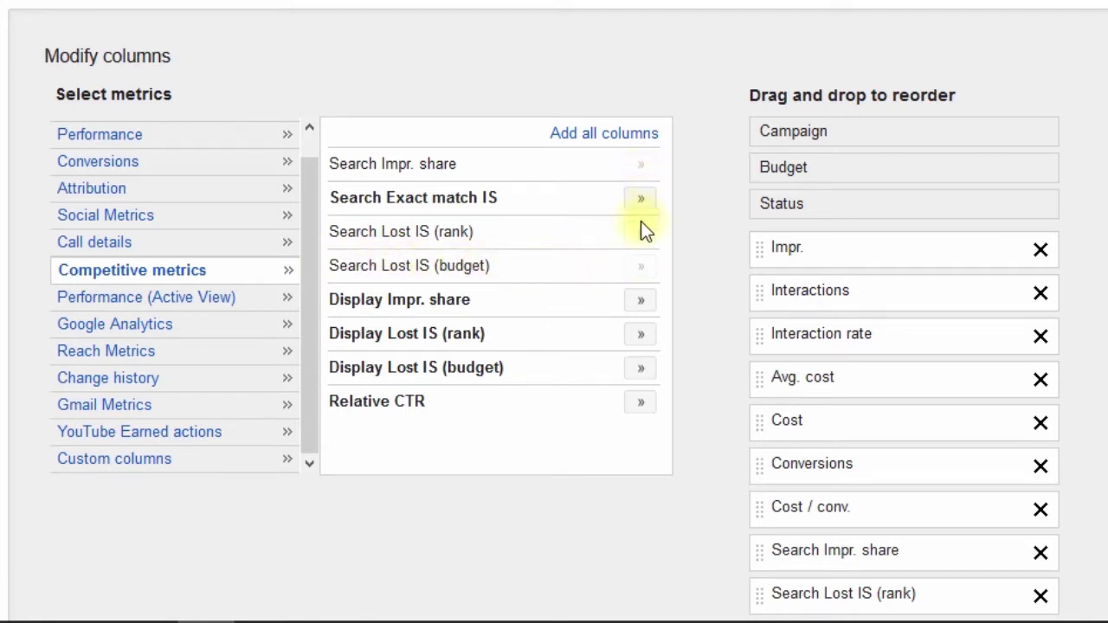
scroll(782, 335, down, 2)
scroll(782, 335, down, 1)
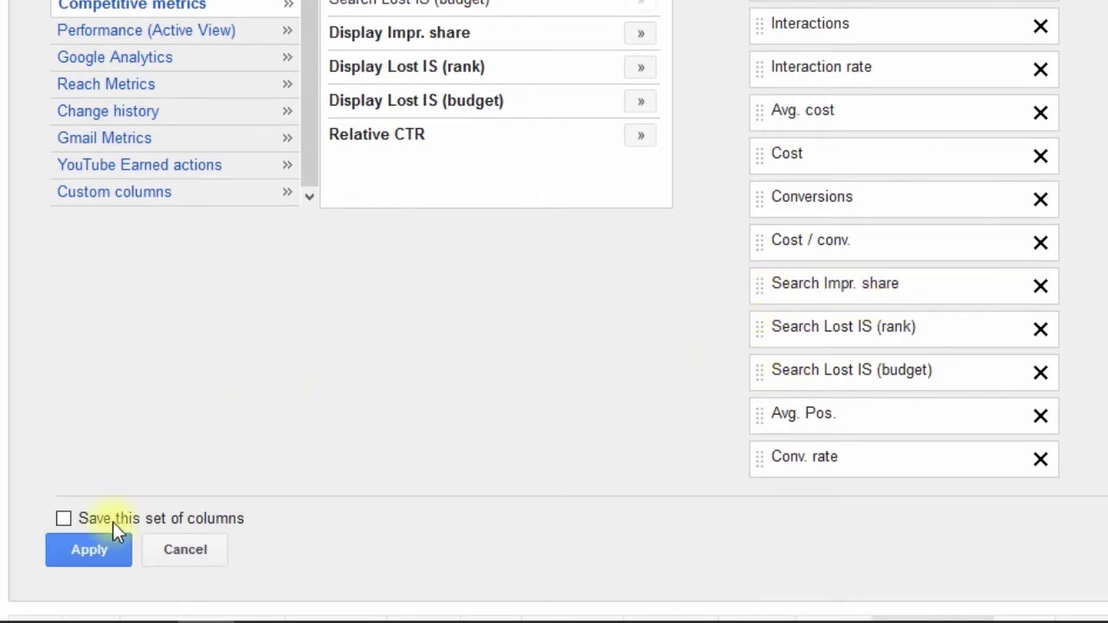
click(96, 548)
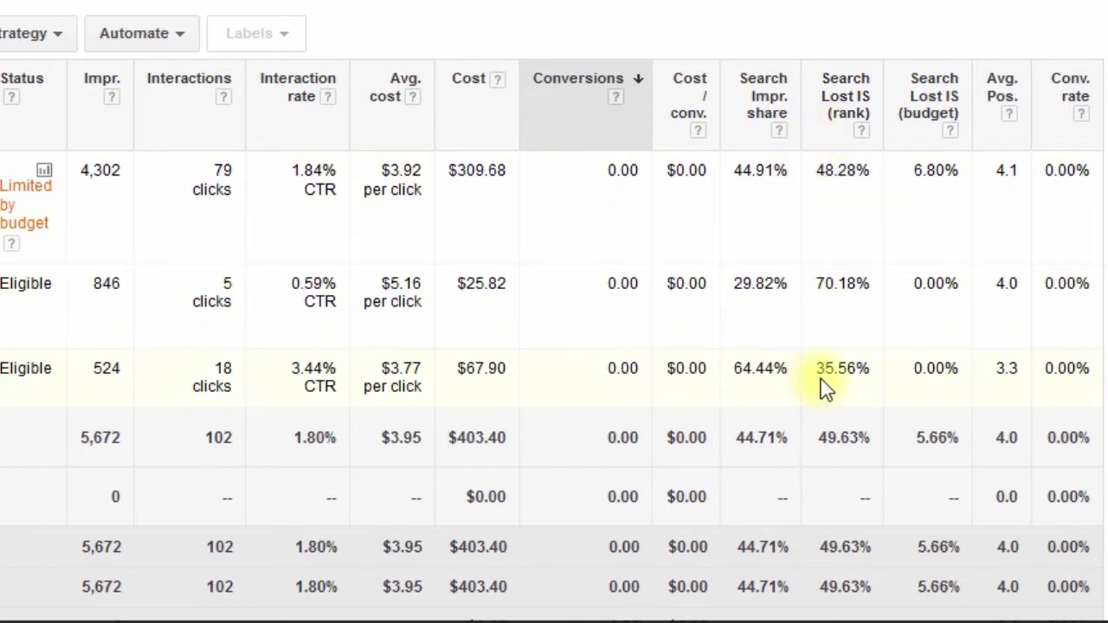
drag(816, 286, 866, 283)
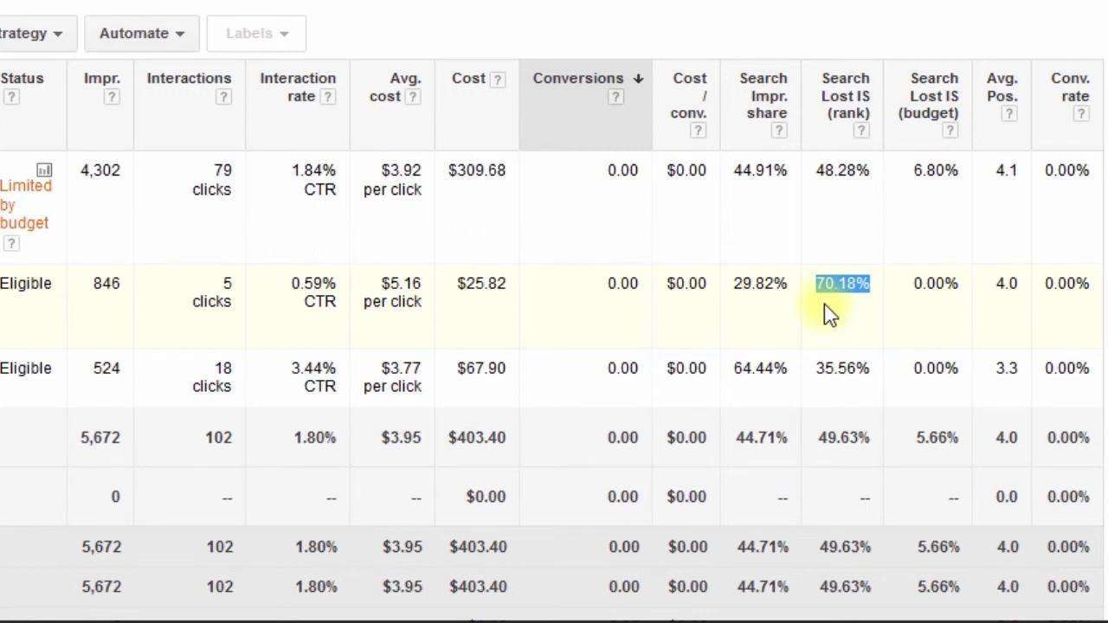
click(848, 303)
drag(788, 283, 735, 283)
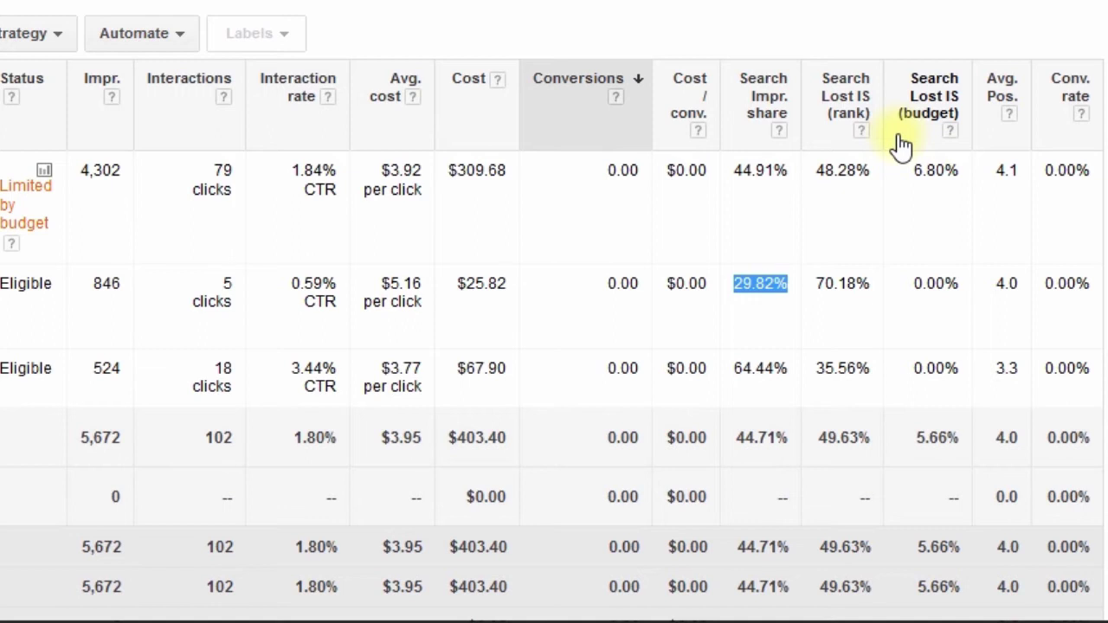
drag(905, 279, 947, 279)
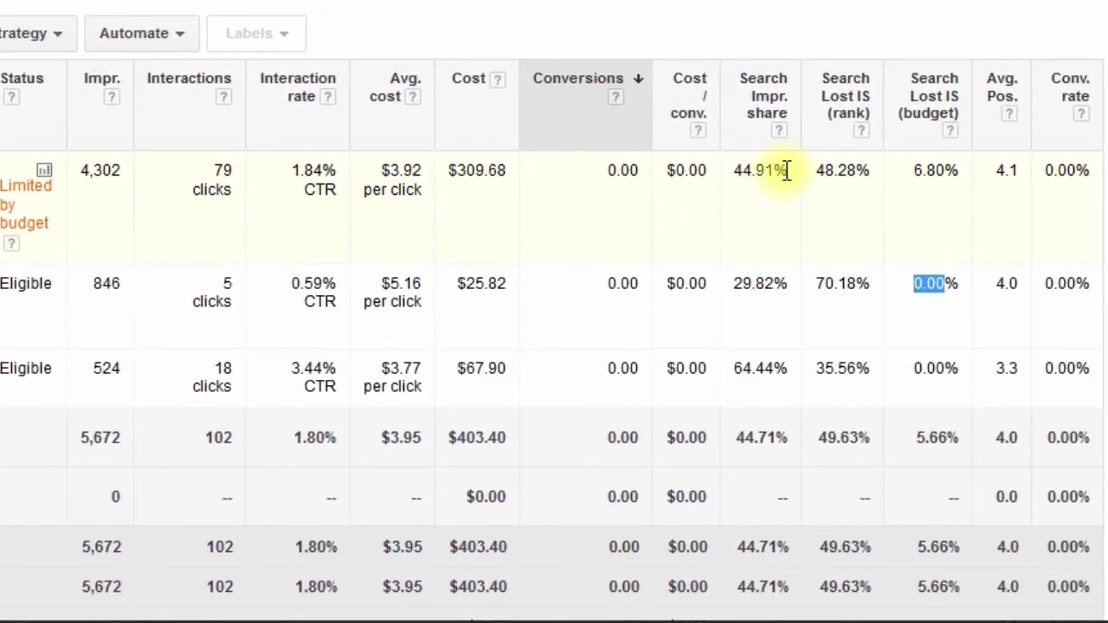
drag(787, 171, 736, 171)
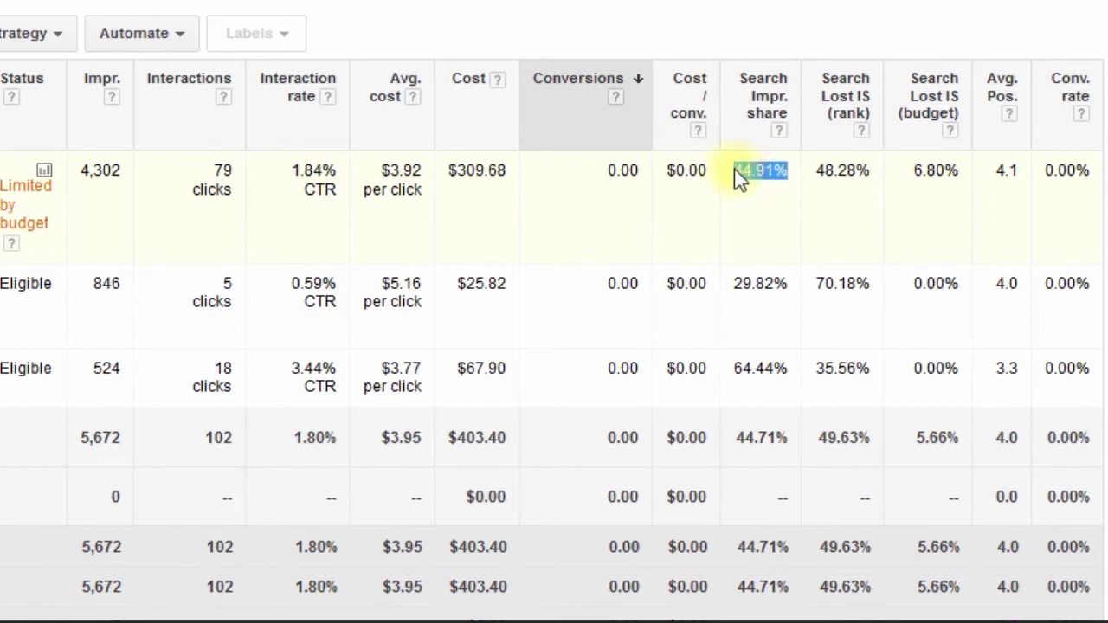
click(903, 176)
drag(922, 171, 947, 168)
click(947, 164)
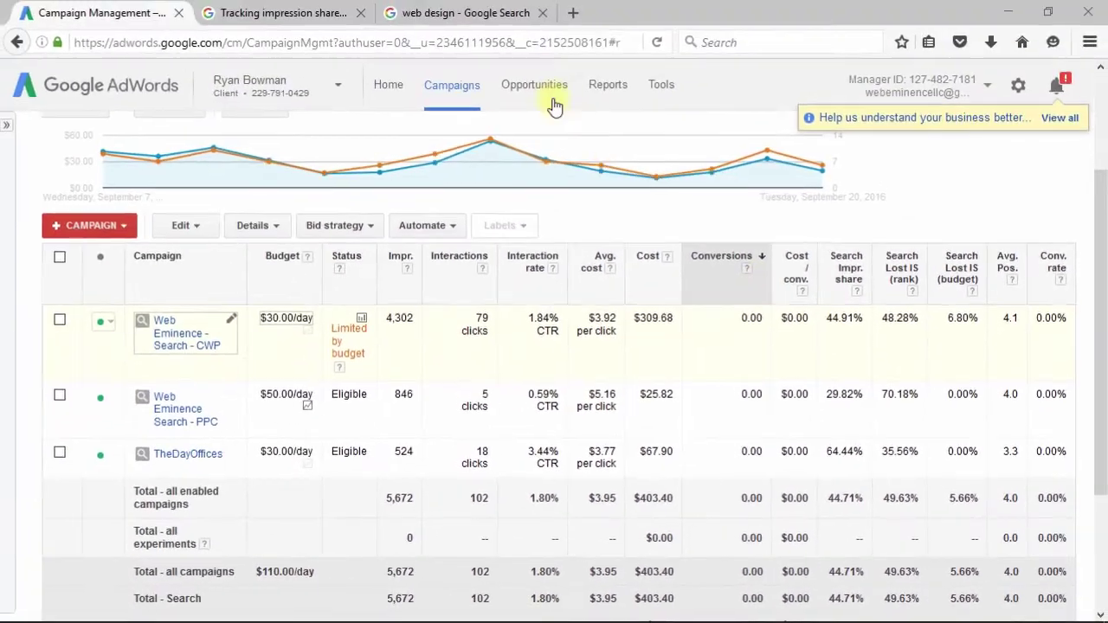
click(485, 15)
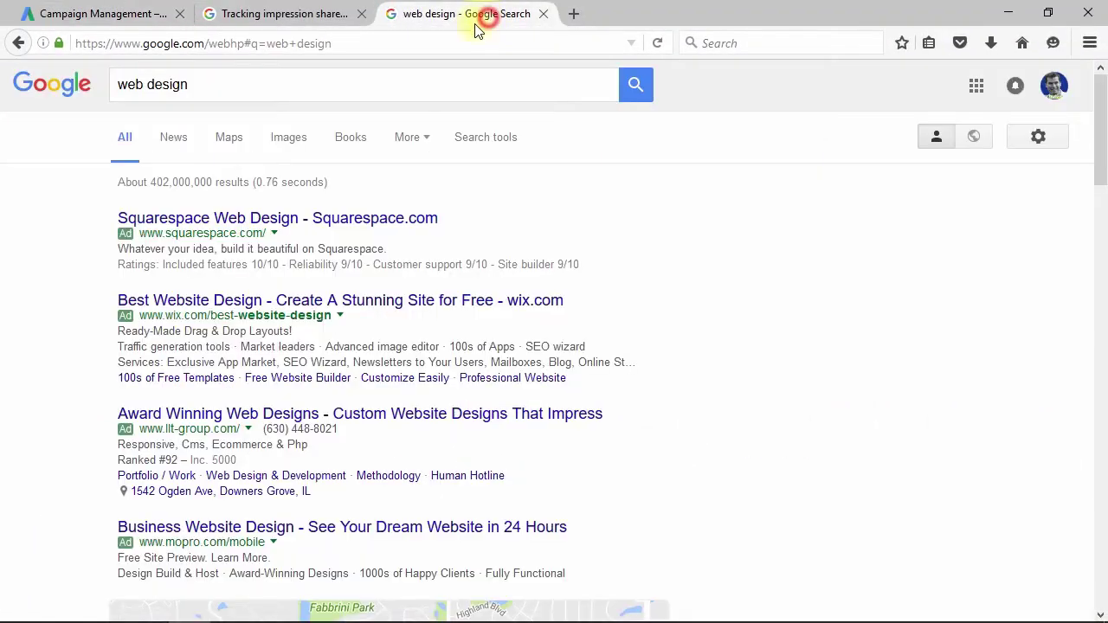
drag(1102, 117, 1100, 508)
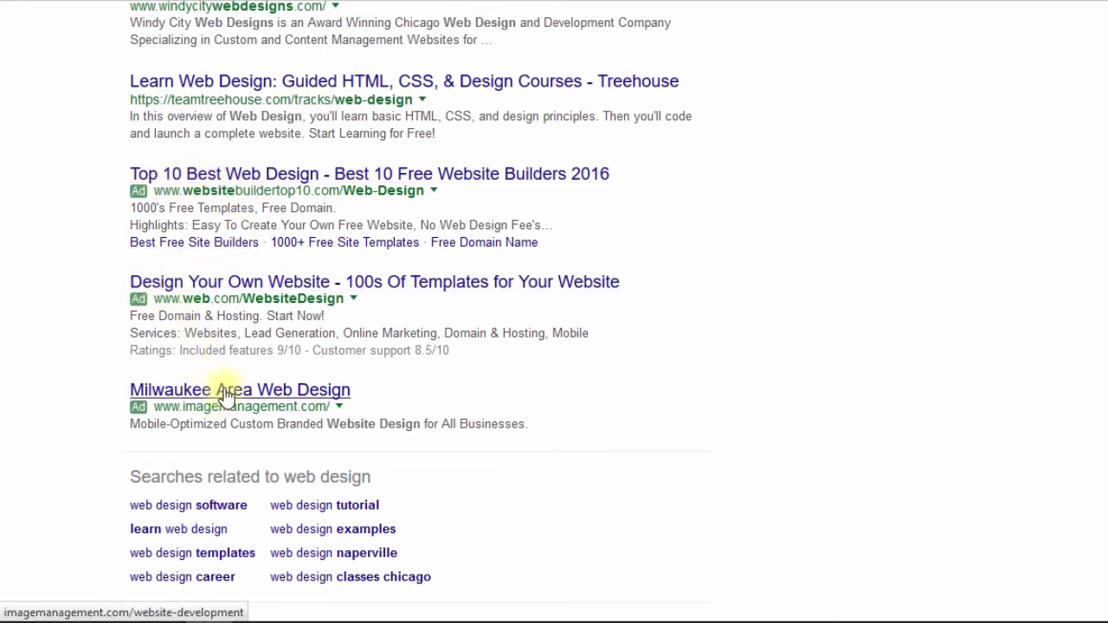
drag(1096, 487, 1101, 113)
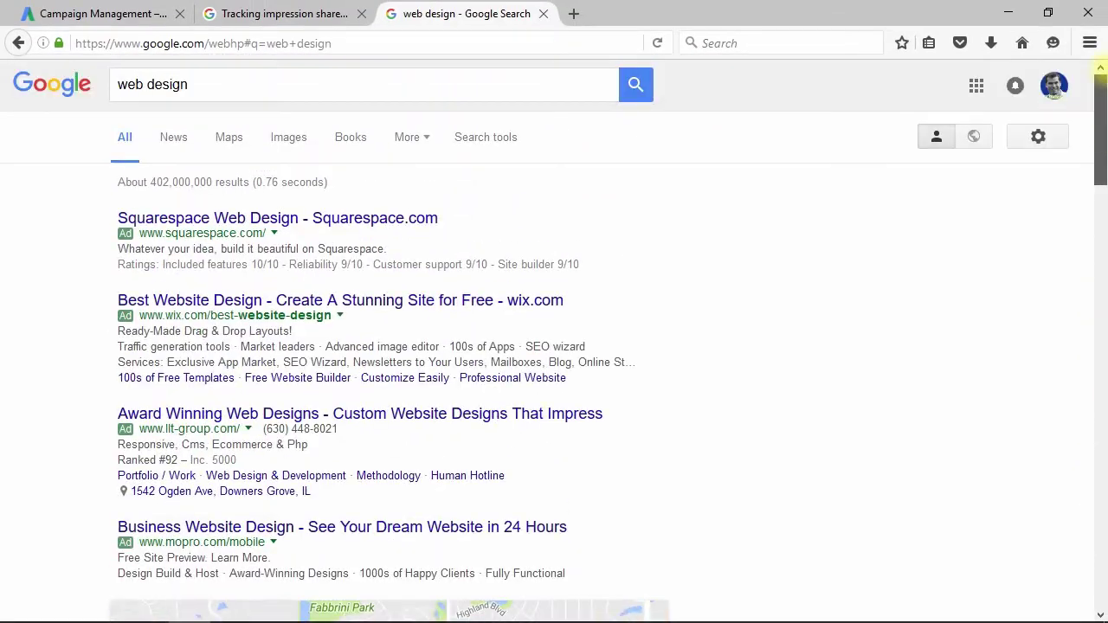
click(129, 15)
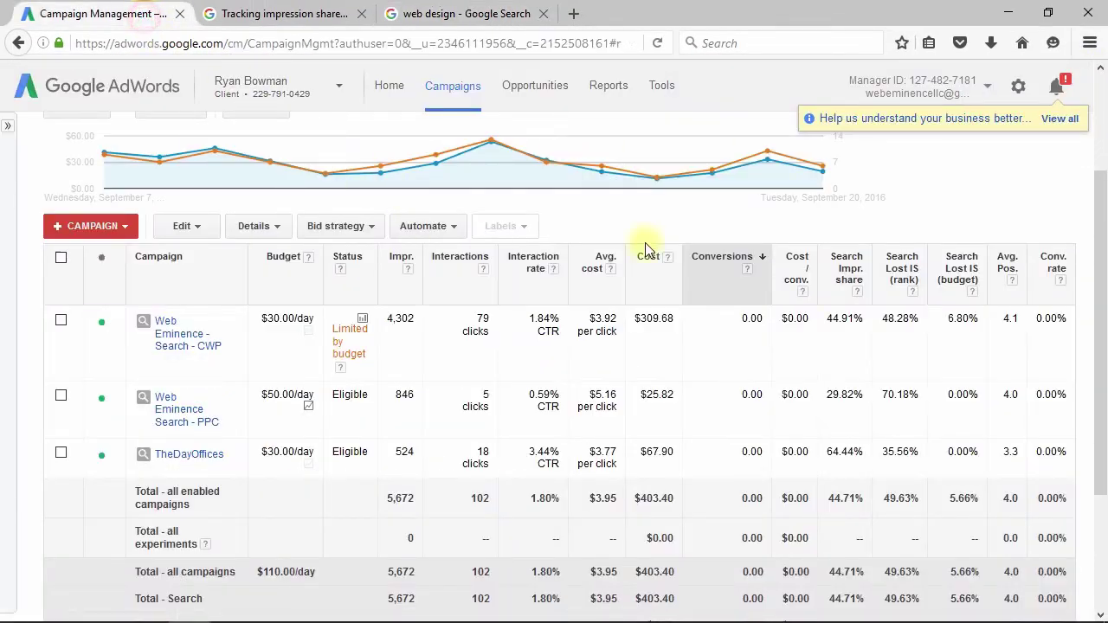
Segment the campaigns by Top vs. Other and highlight the Google search: Top and Other labels
drag(1101, 264, 1102, 229)
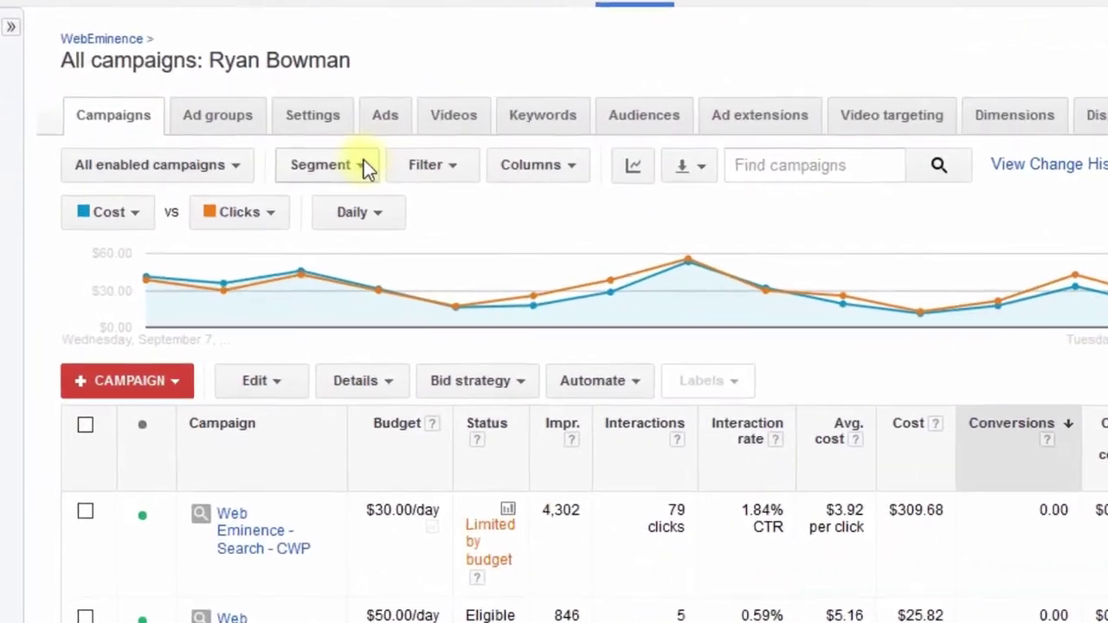
click(363, 164)
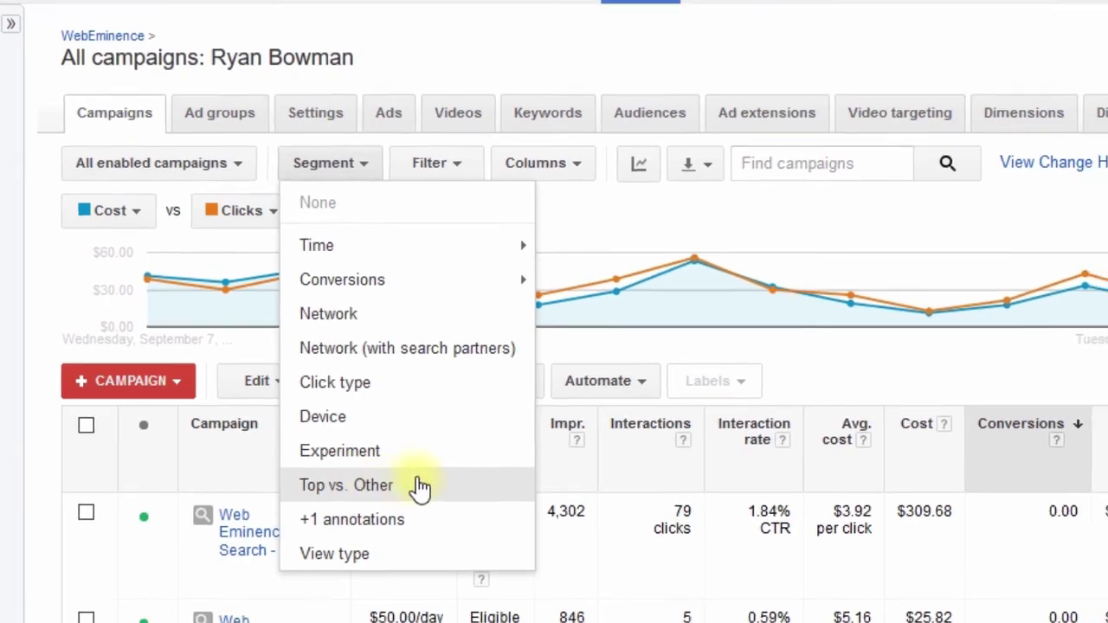
click(420, 485)
scroll(407, 450, down, 5)
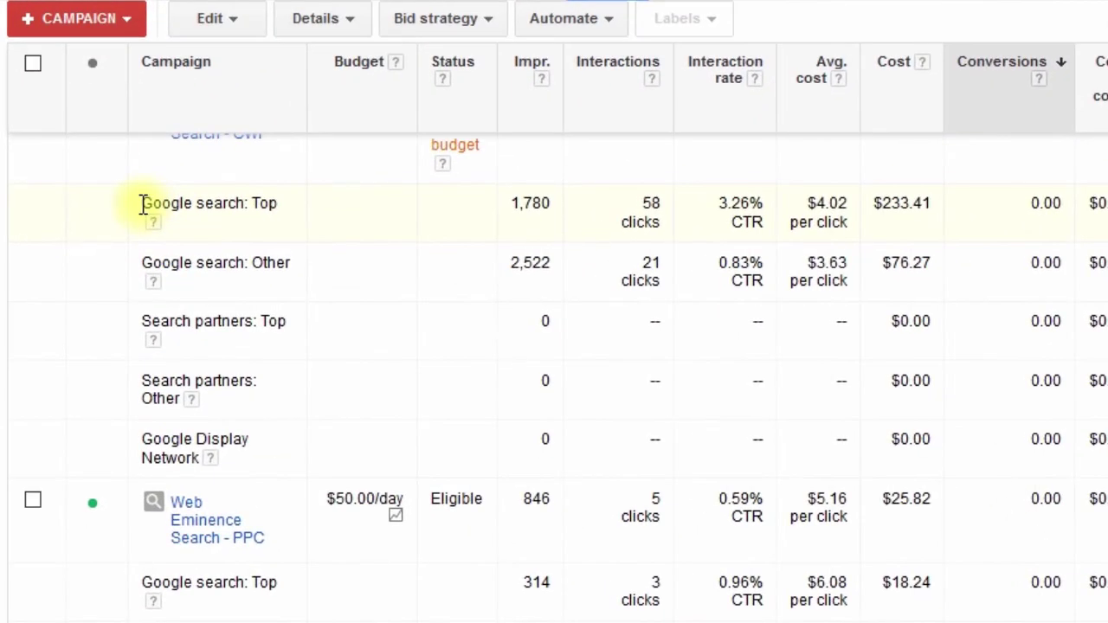
drag(283, 204, 135, 210)
drag(290, 267, 149, 266)
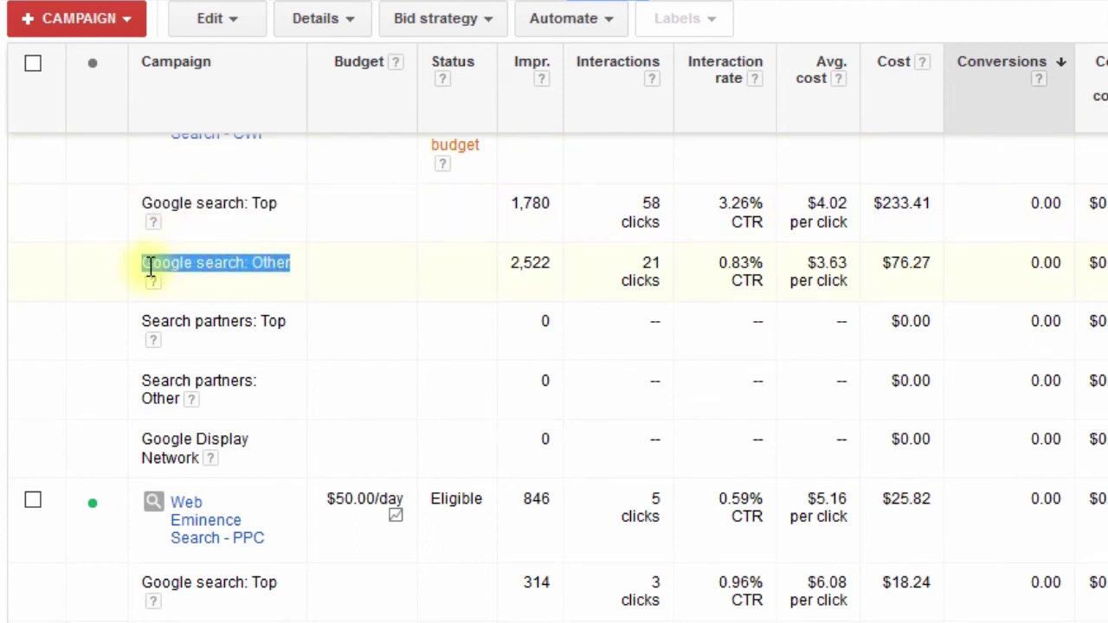